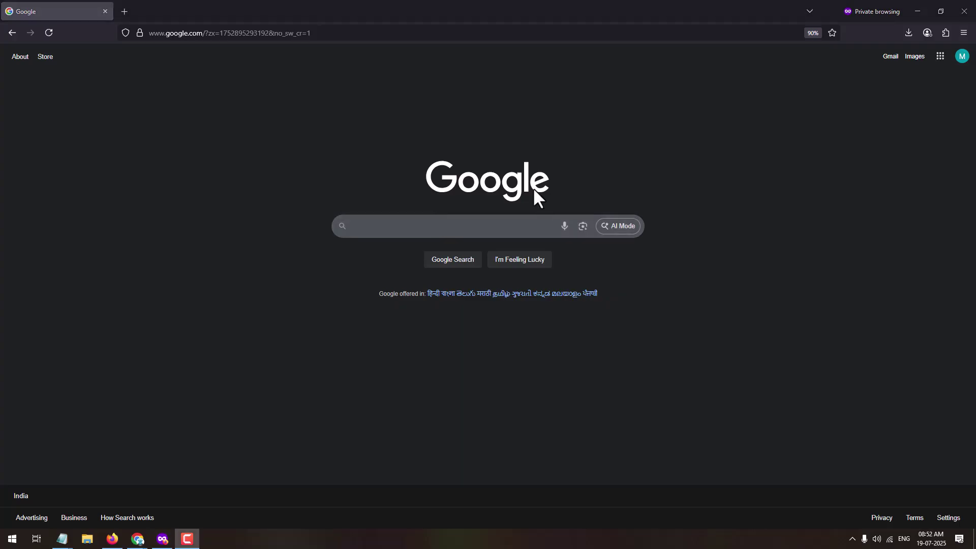
# Load the goo.gle/freepro link in Firefox to reach the Google One student offer
pyautogui.click(379, 224)
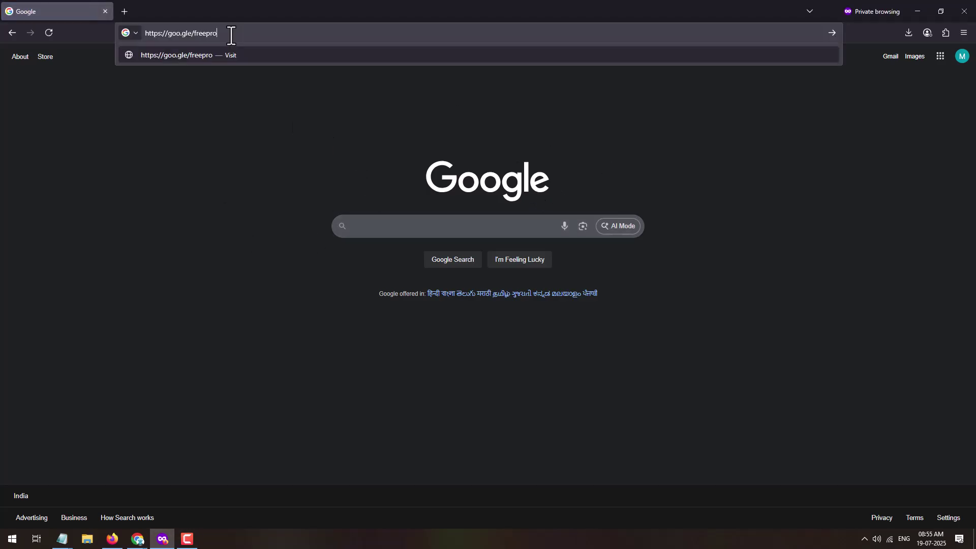
pyautogui.press('Return')
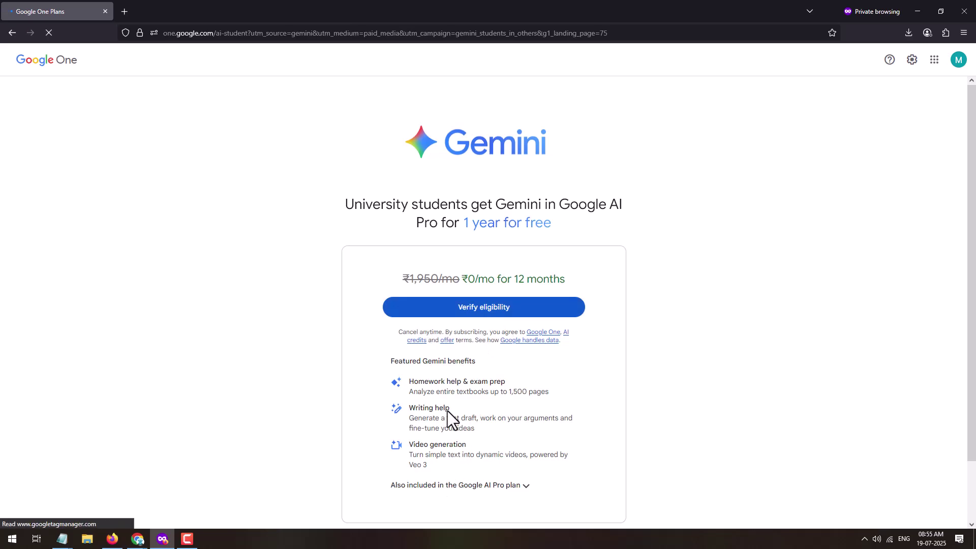
# Expand 'Also included in the Google AI Pro plan', review the offer, then start Verify eligibility
pyautogui.click(526, 486)
pyautogui.scroll(-3, 508, 468)
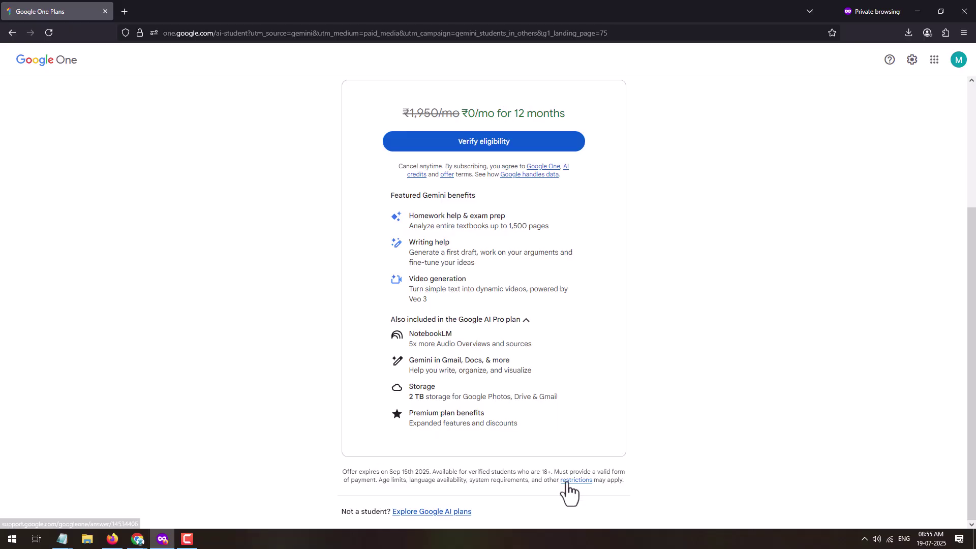
pyautogui.scroll(1, 504, 478)
pyautogui.scroll(1, 505, 479)
pyautogui.scroll(-2, 501, 464)
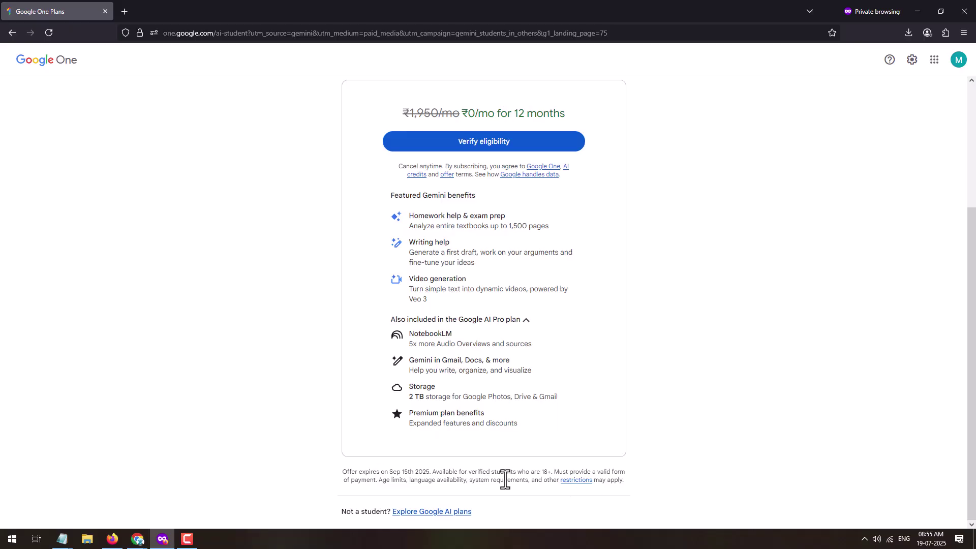
pyautogui.scroll(1, 503, 477)
pyautogui.scroll(1, 505, 478)
pyautogui.scroll(-2, 455, 414)
pyautogui.scroll(3, 436, 342)
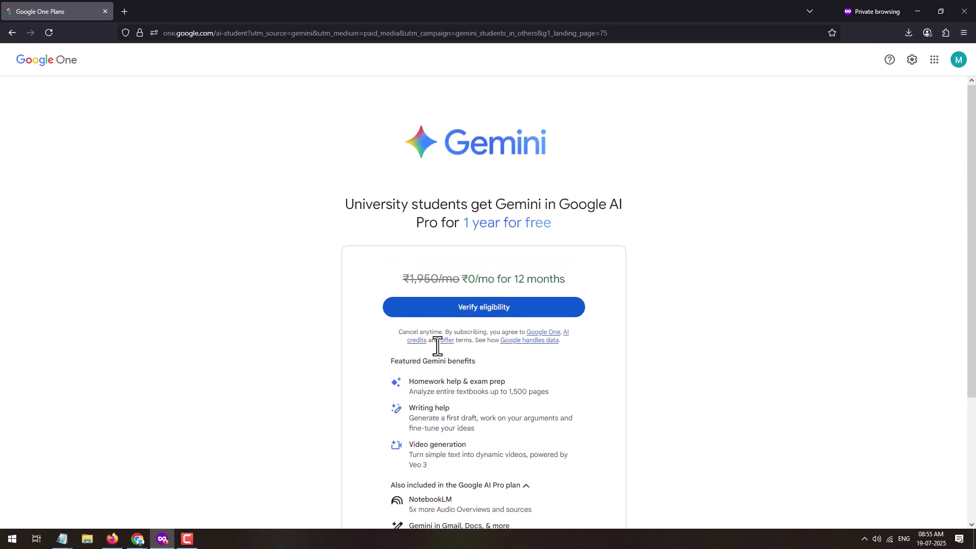
pyautogui.click(492, 311)
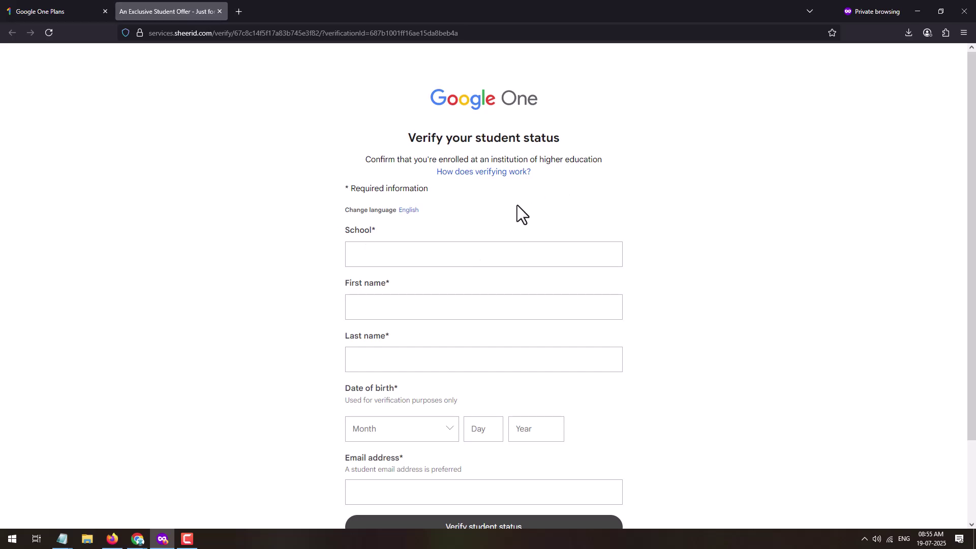
# Set the school to Panjab University via 'Punjab Uni' and enter the student's first and last name
pyautogui.click(414, 215)
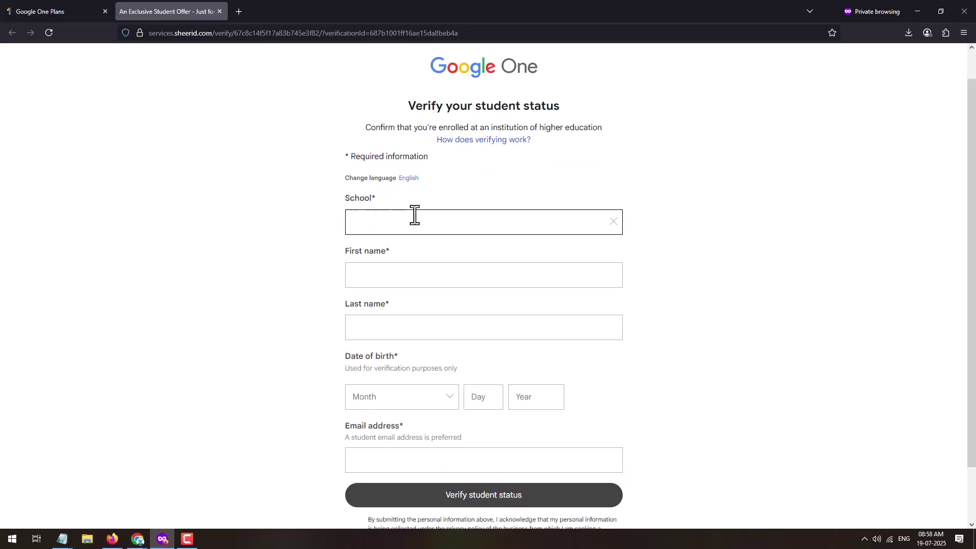
pyautogui.write('Pu')
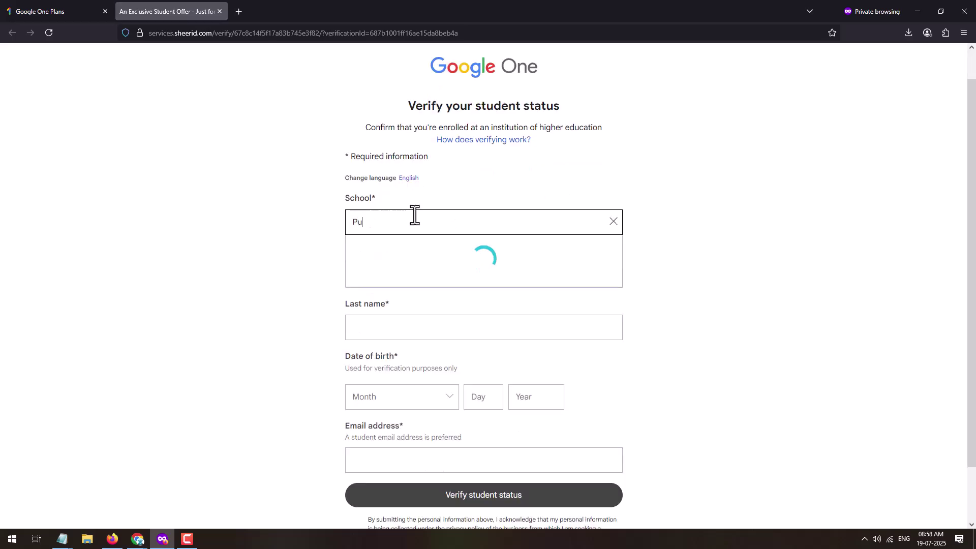
pyautogui.write('njab')
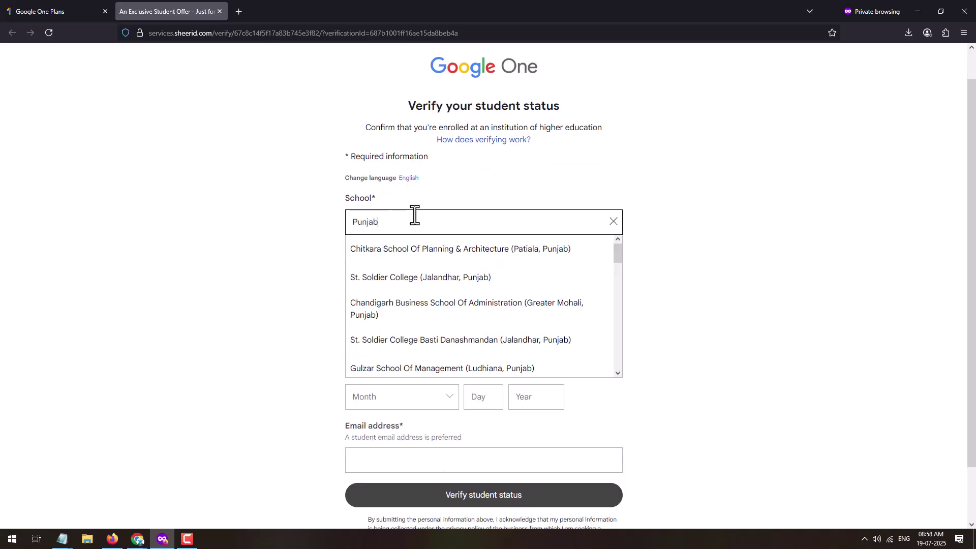
pyautogui.write(' Uni')
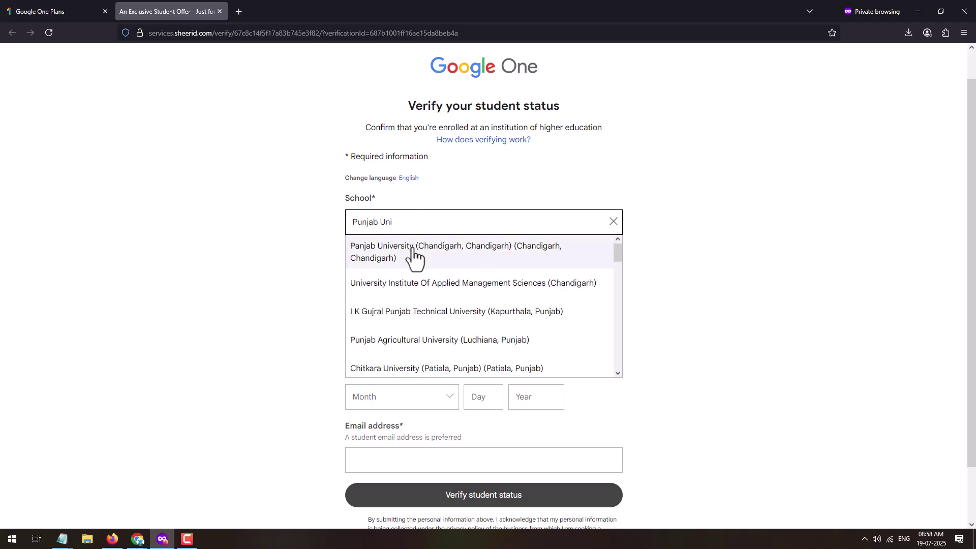
pyautogui.click(539, 254)
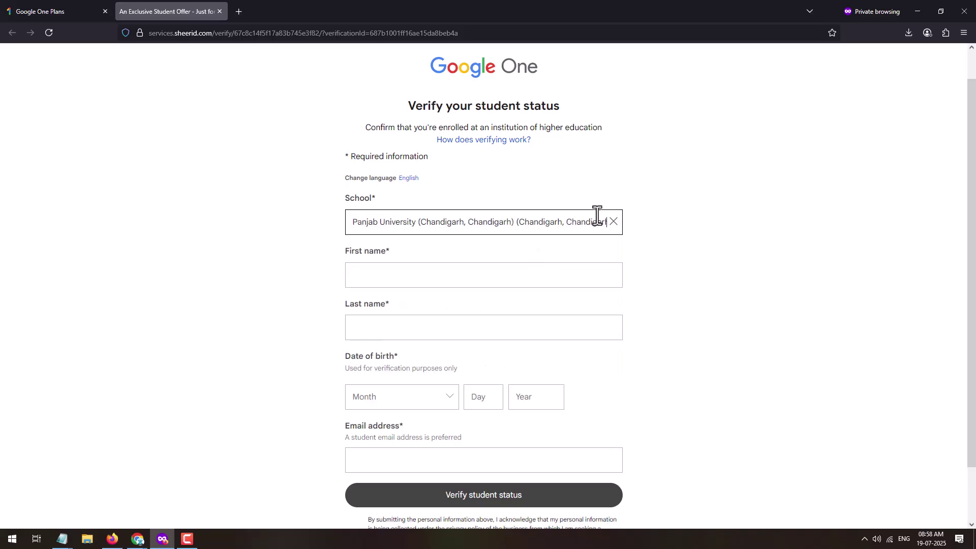
pyautogui.press('Tab')
pyautogui.press('Tab')
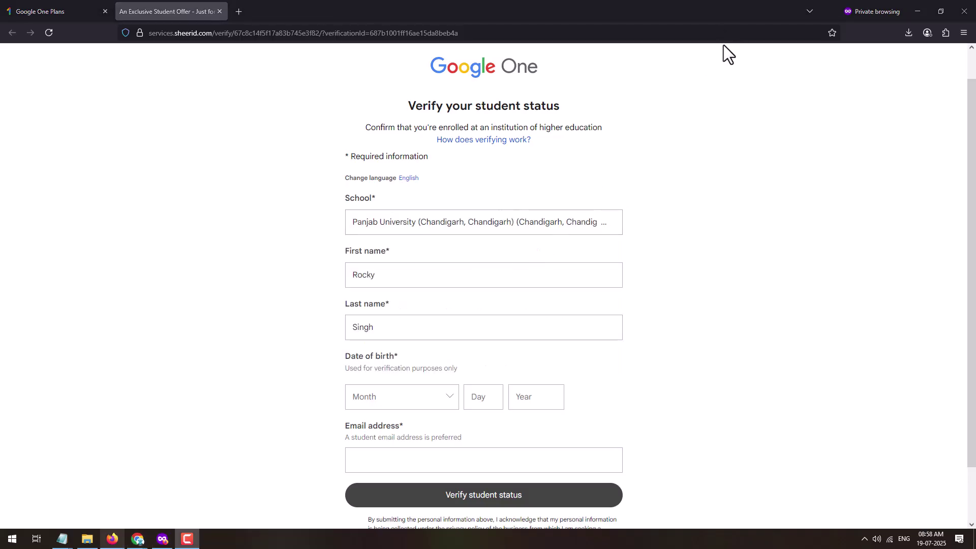
# Enter the student's date of birth, correcting the year, then move to the email field
pyautogui.click(401, 397)
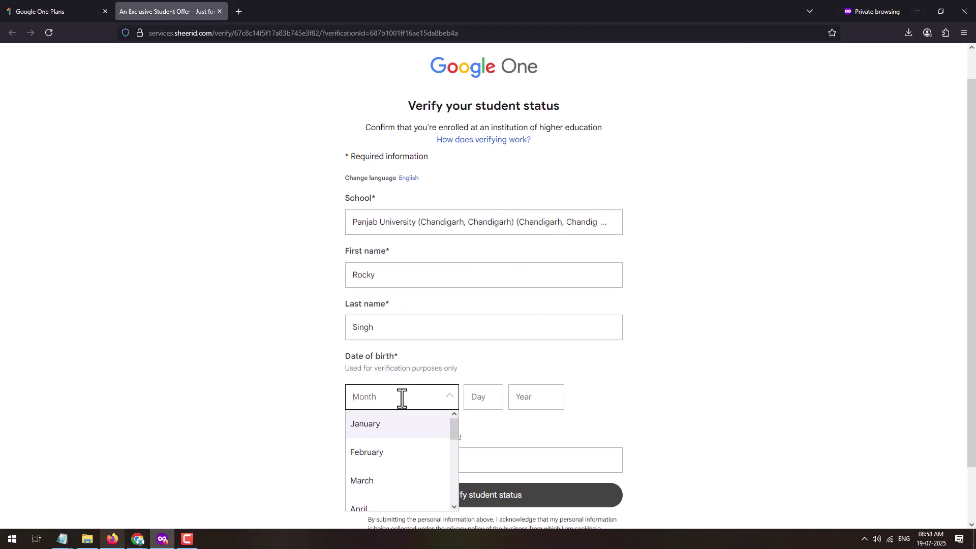
pyautogui.click(370, 455)
pyautogui.click(485, 398)
pyautogui.write('19')
pyautogui.press('Tab')
pyautogui.write('2005')
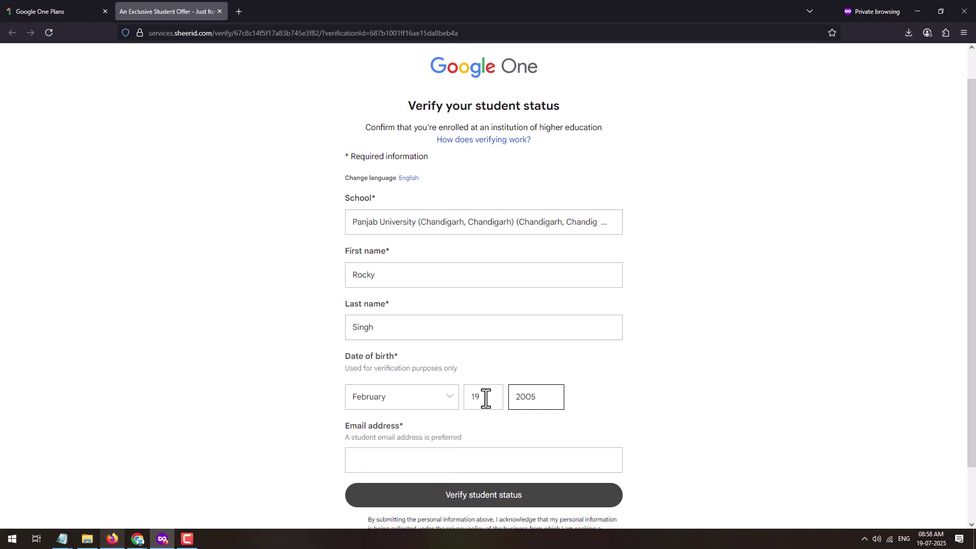
pyautogui.press('BackSpace')
pyautogui.write('4')
pyautogui.click(400, 449)
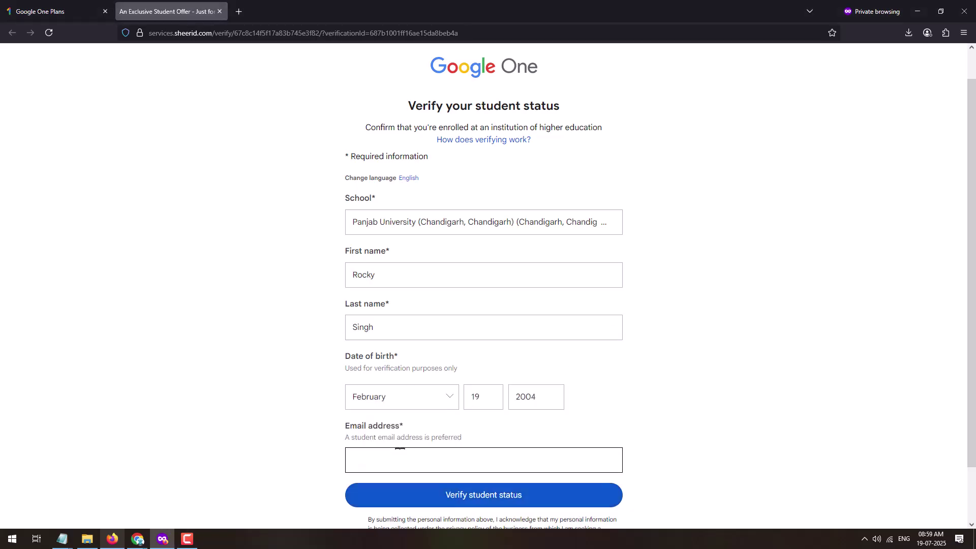
# Submit the student details, then expand and read 'What happens next?' and 'Can I finish later?'
pyautogui.click(456, 493)
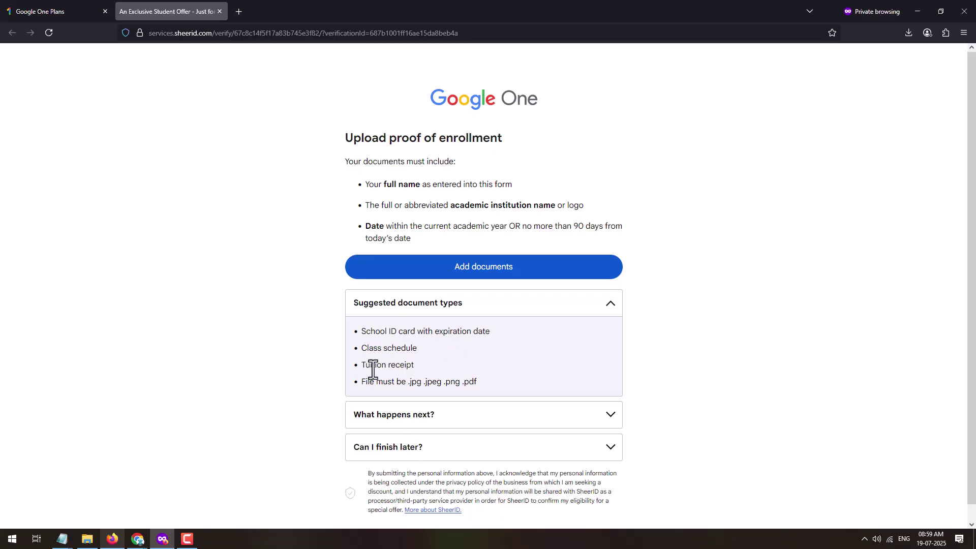
pyautogui.click(396, 422)
pyautogui.scroll(-1, 396, 419)
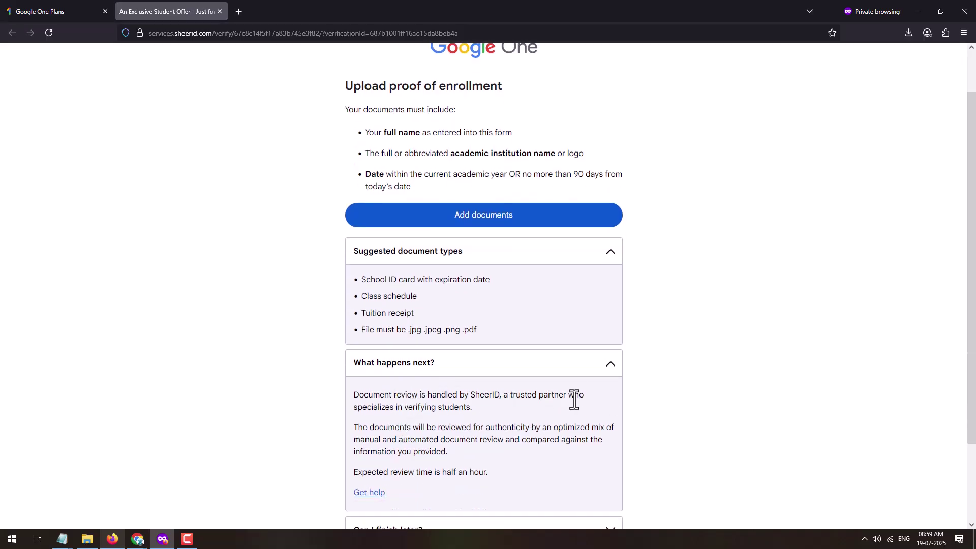
pyautogui.scroll(-1, 429, 426)
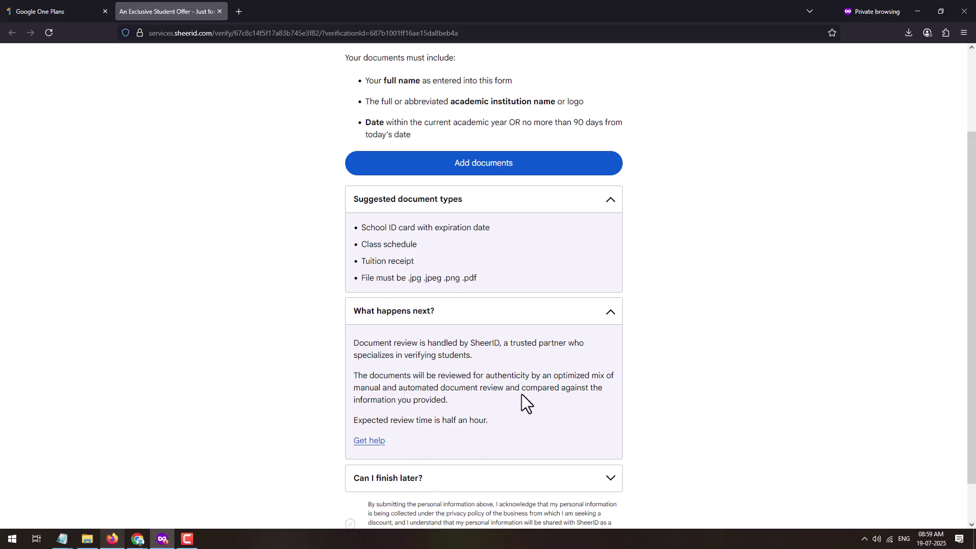
pyautogui.click(425, 480)
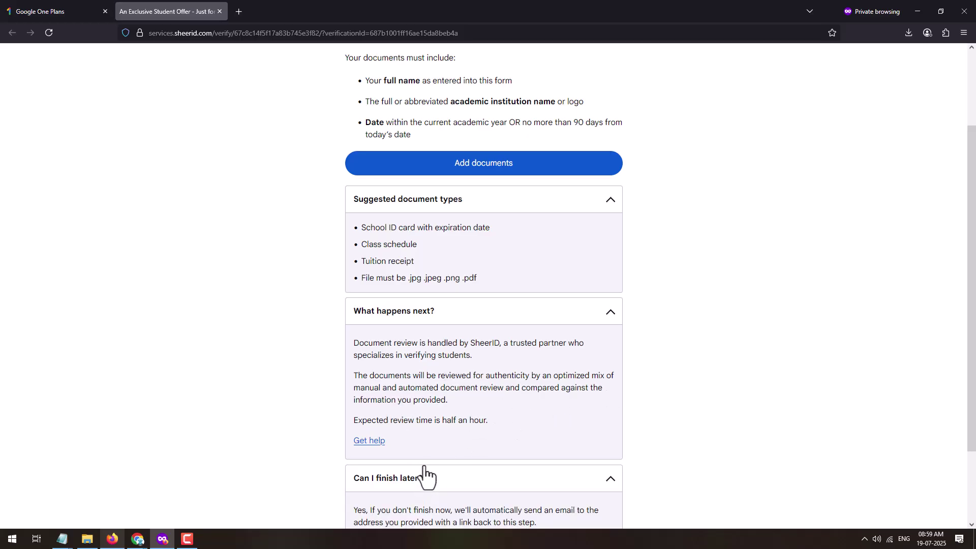
pyautogui.scroll(-2, 438, 444)
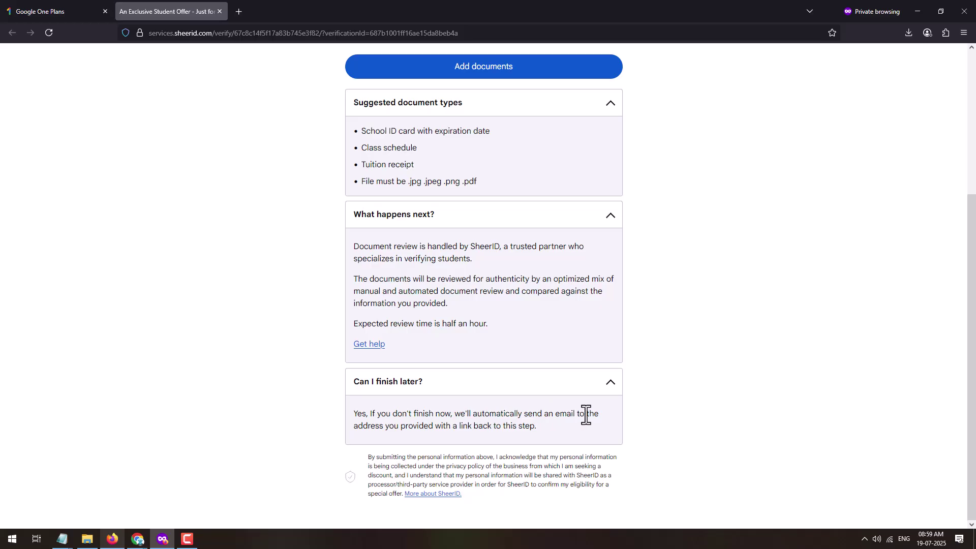
pyautogui.scroll(4, 515, 419)
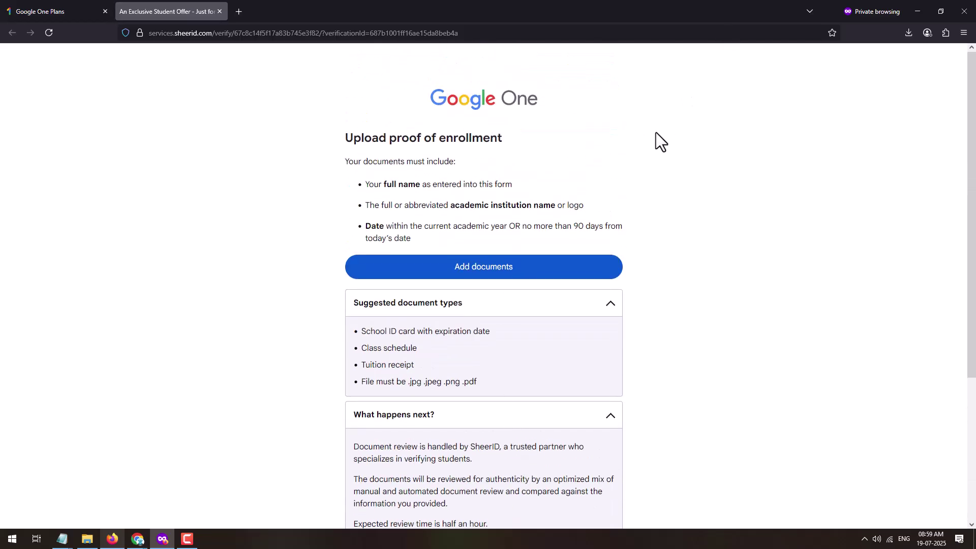
# Collapse the 'What happens next?' and 'Can I finish later?' answers
pyautogui.click(467, 418)
pyautogui.click(461, 452)
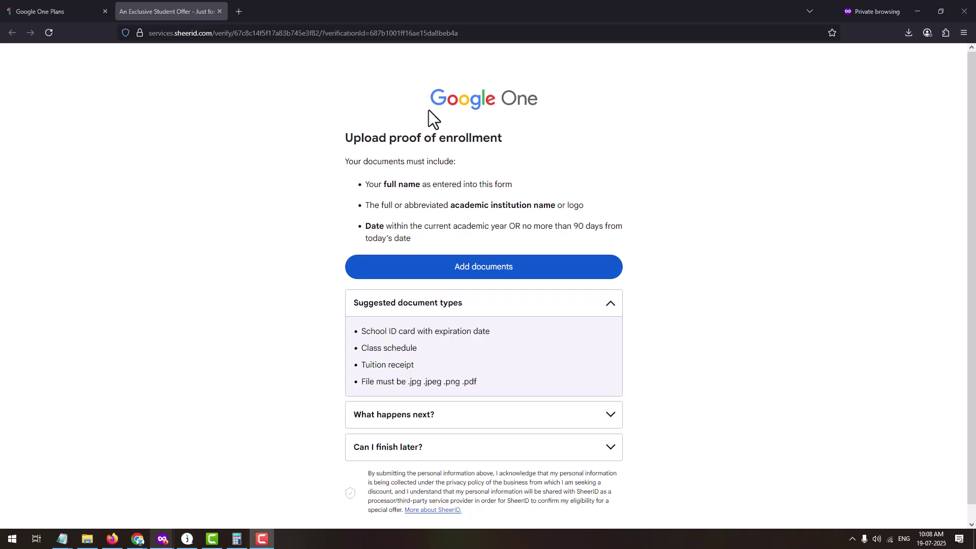
# Add the enrollment proof document and submit it for verification
pyautogui.click(499, 275)
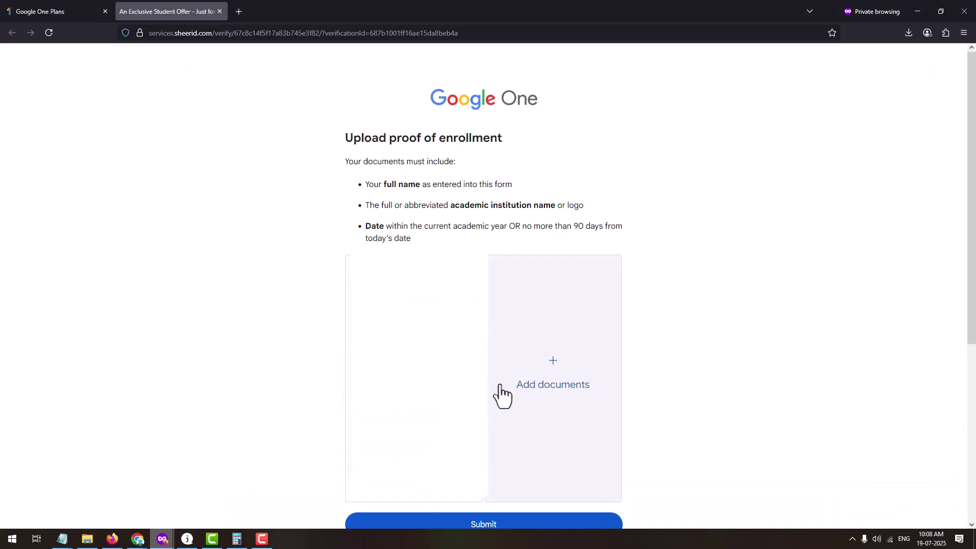
pyautogui.scroll(-4, 502, 396)
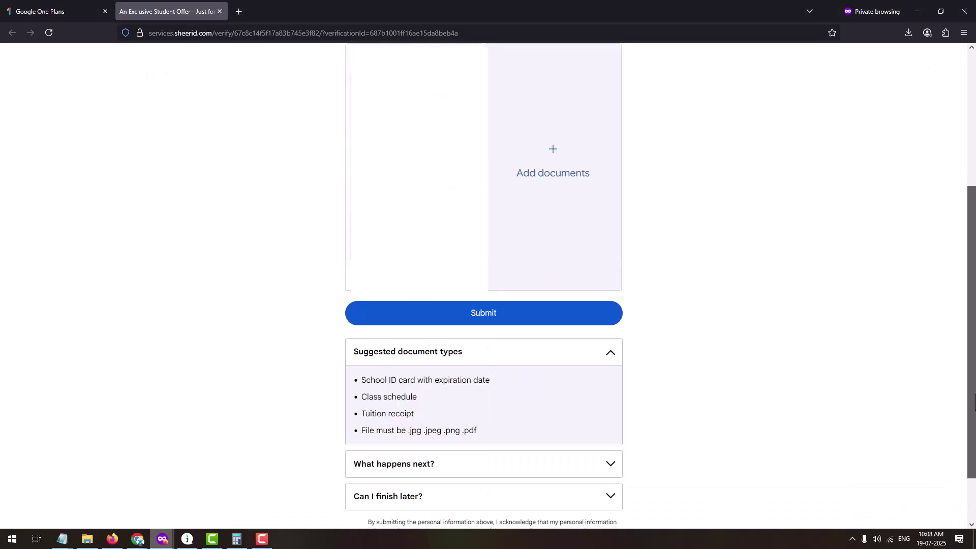
pyautogui.click(510, 316)
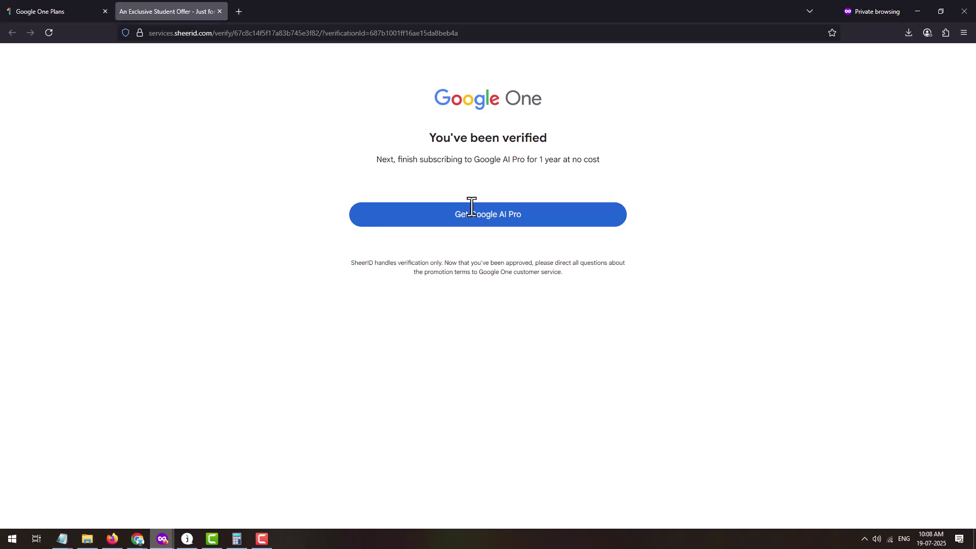
# Continue to Google AI Pro and claim the free-year student offer
pyautogui.click(519, 215)
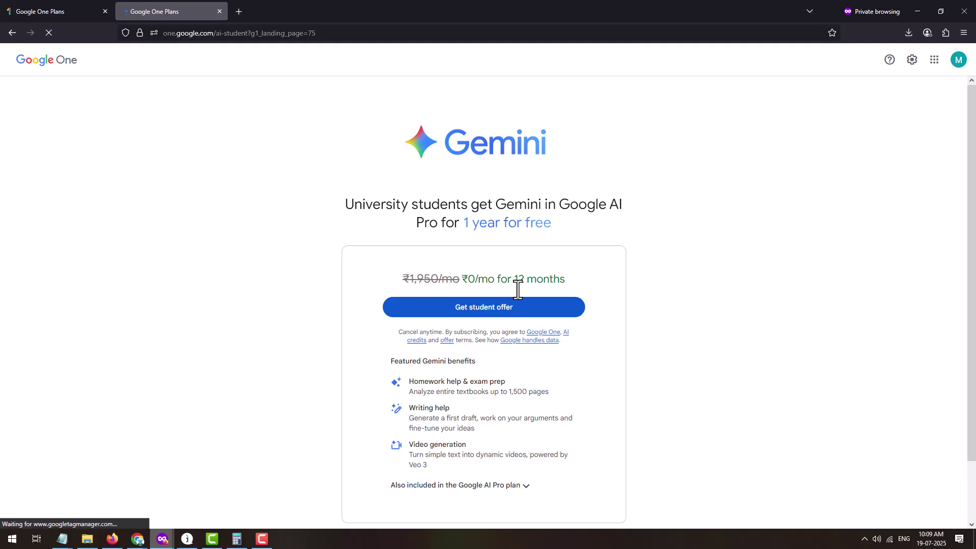
pyautogui.scroll(-1, 533, 300)
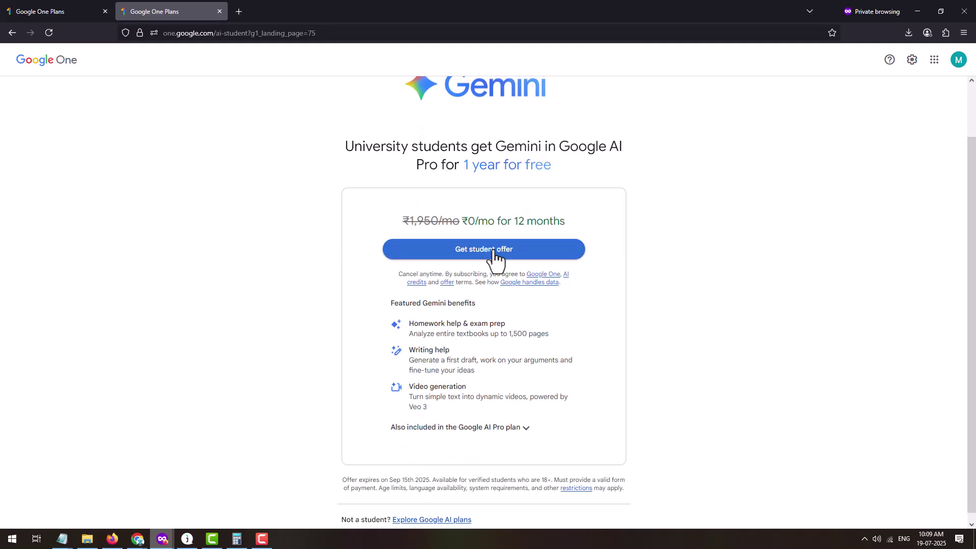
pyautogui.click(495, 256)
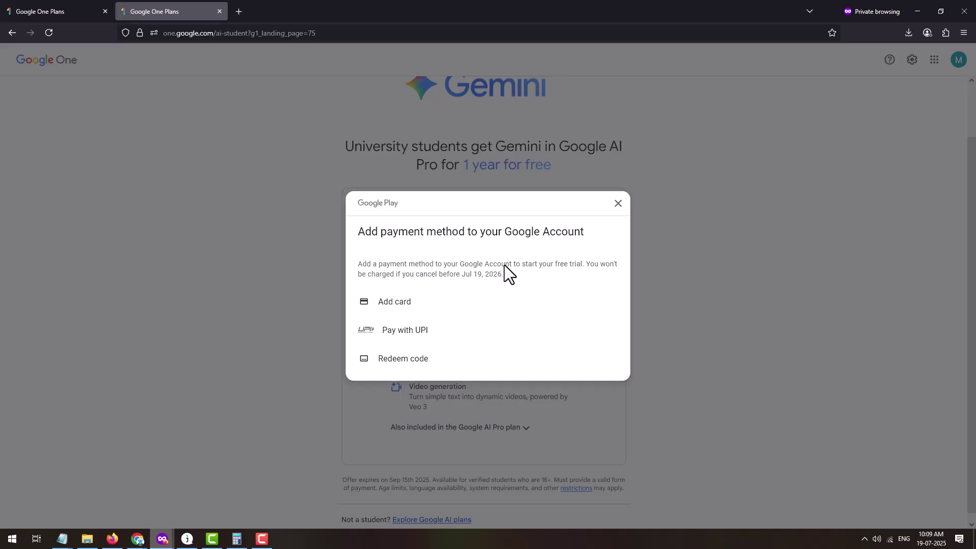
# Attempt adding a card twice, then choose Pay with UPI as the payment method
pyautogui.click(359, 303)
pyautogui.click(404, 311)
pyautogui.click(404, 331)
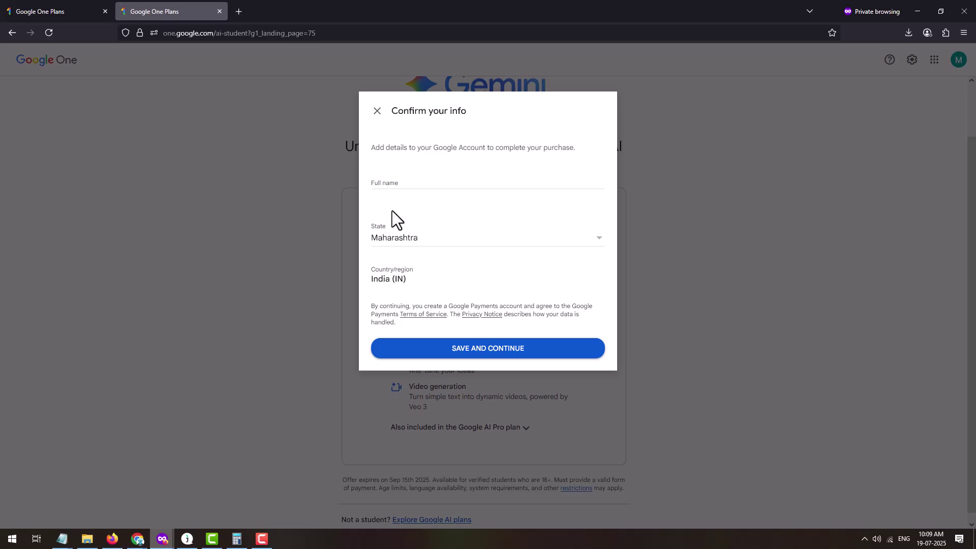
# Enter the account holder's full name and save it to reach checkout
pyautogui.click(403, 182)
pyautogui.write('Rocky')
pyautogui.click(435, 349)
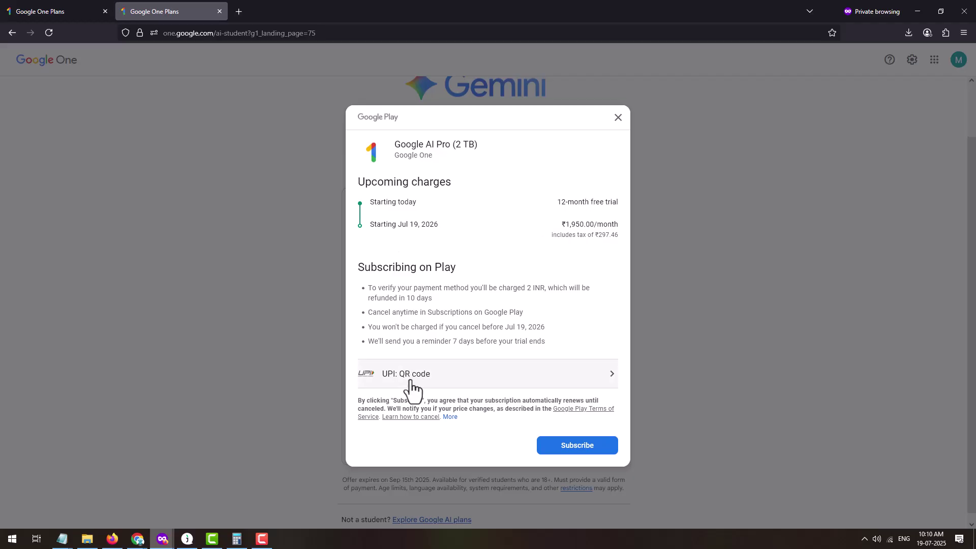
# Subscribe to Google AI Pro (2 TB) with UPI QR code payment
pyautogui.click(595, 440)
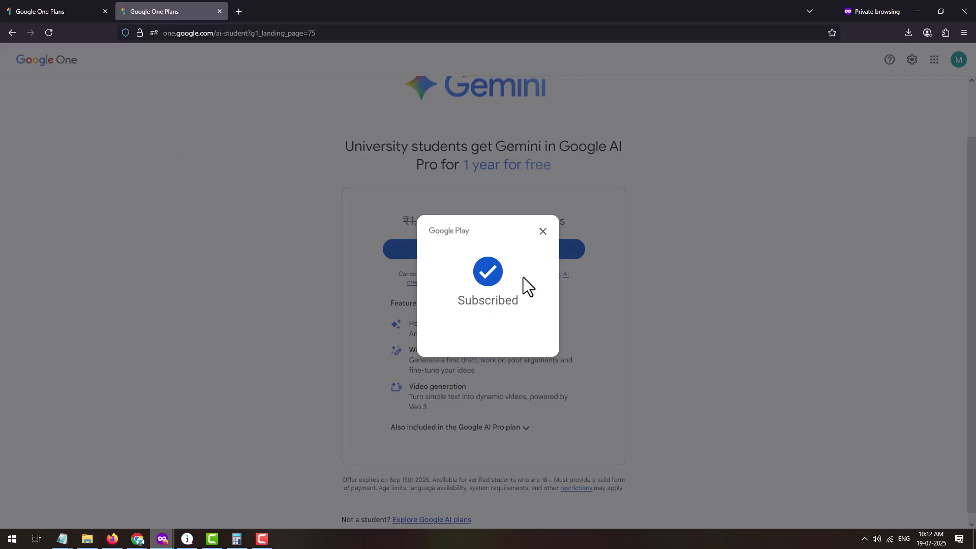
# Dismiss the Subscribed confirmation and continue from the 'You've got Google AI Pro' page to the Gemini tab
pyautogui.click(542, 231)
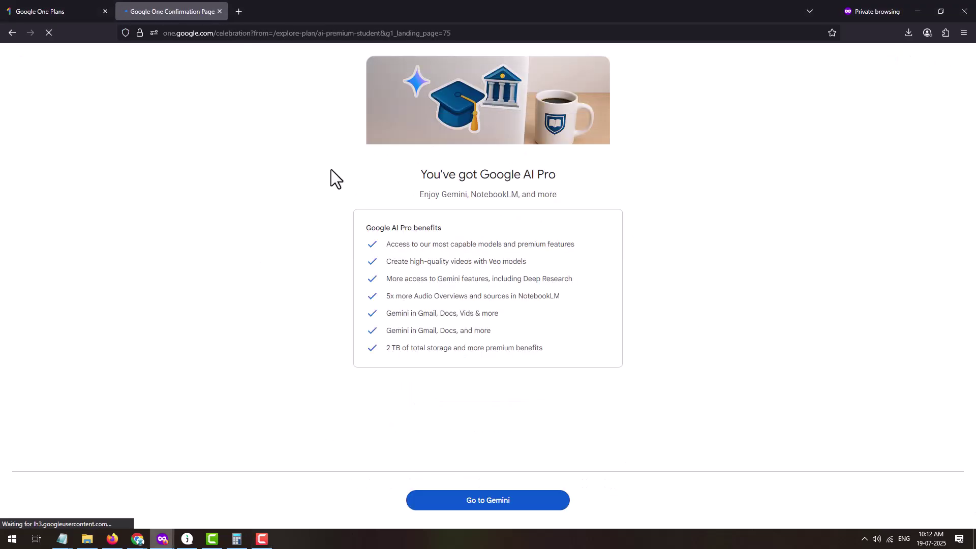
pyautogui.tripleClick(500, 173)
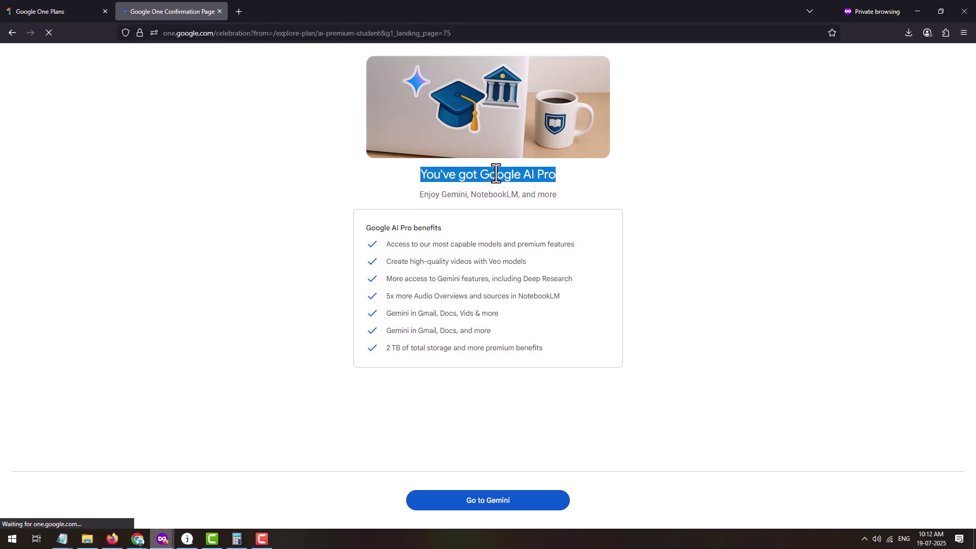
pyautogui.click(500, 197)
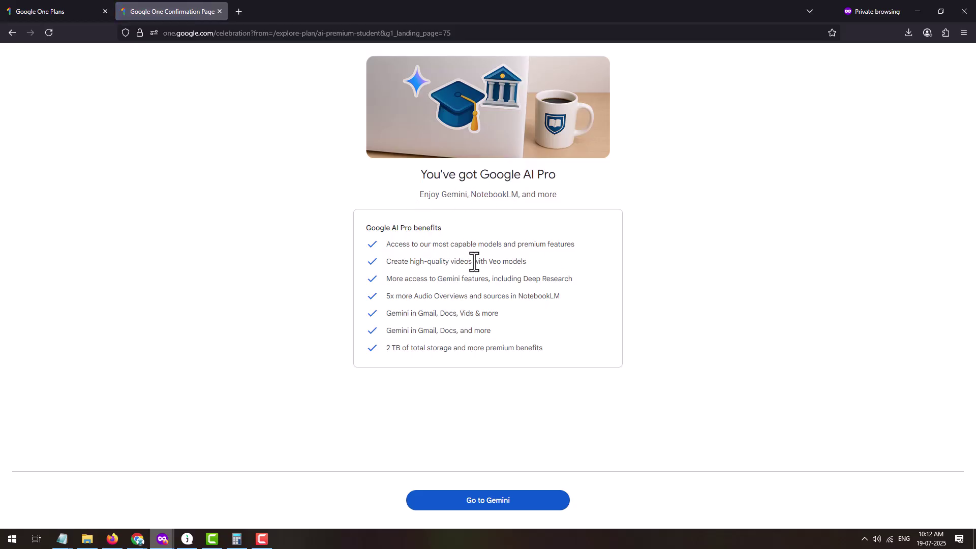
pyautogui.click(475, 503)
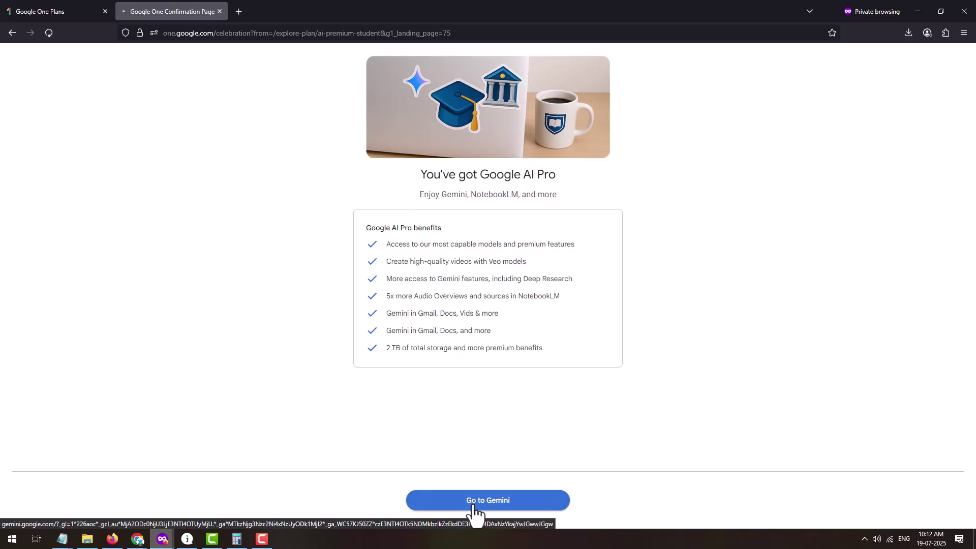
pyautogui.click(30, 9)
pyautogui.click(161, 7)
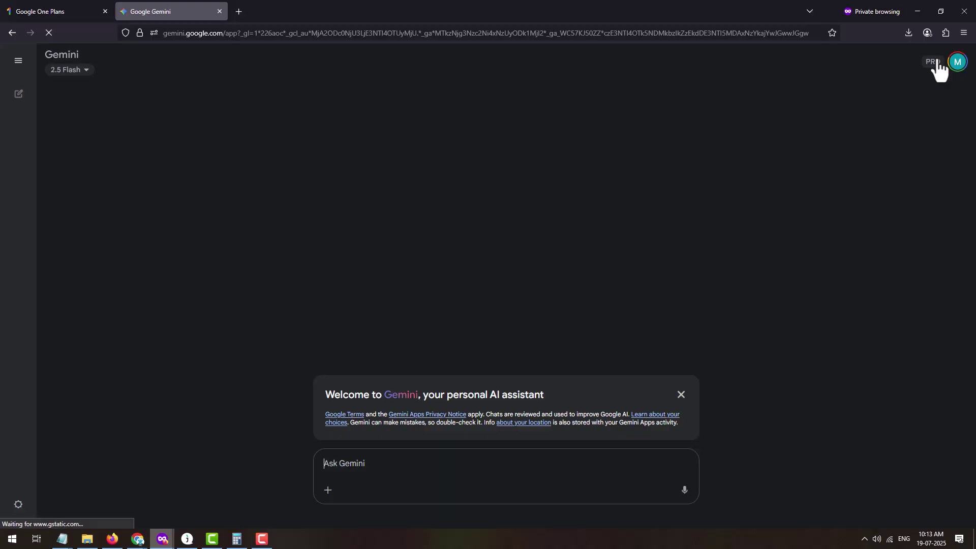
# Browse Gemini's model list unchanged, then open Manage subscription from the sidebar's Settings & help
pyautogui.click(50, 72)
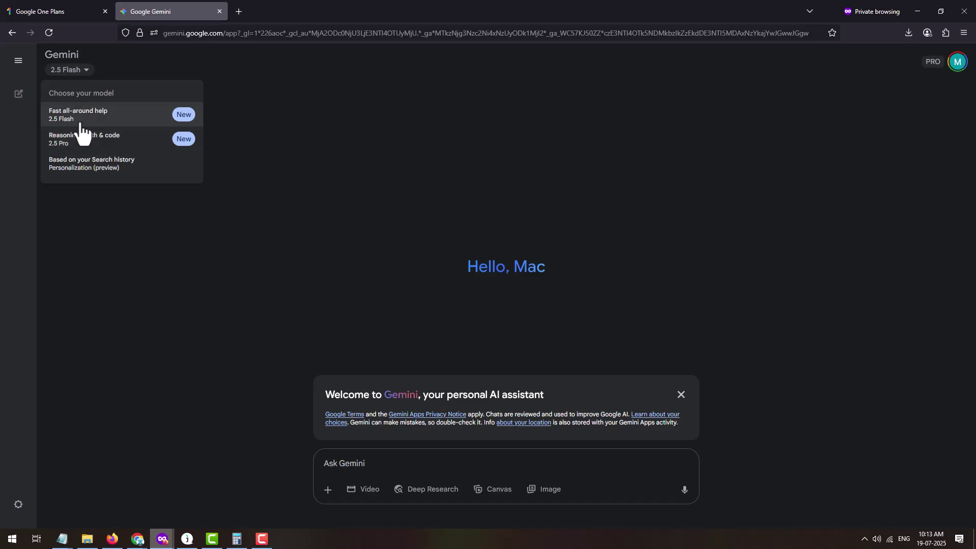
pyautogui.click(163, 294)
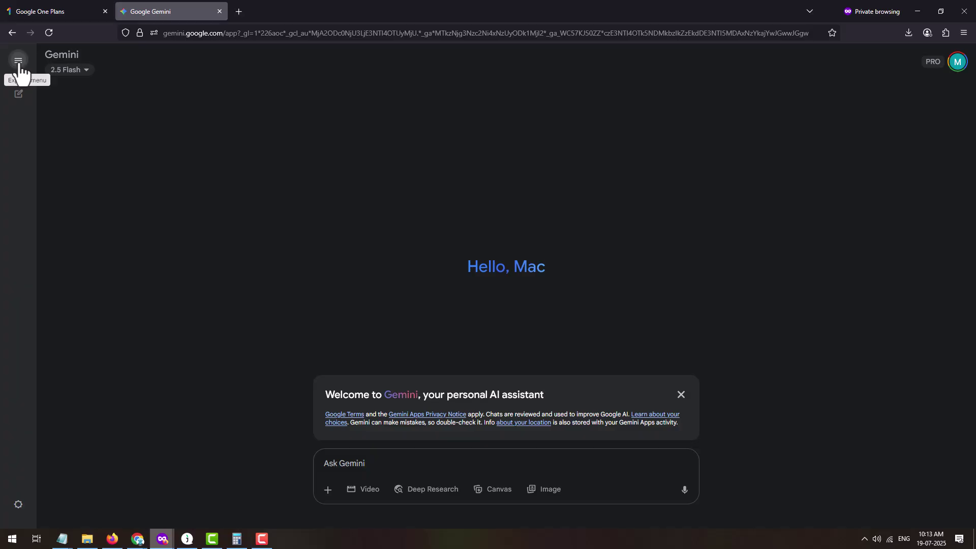
pyautogui.click(18, 62)
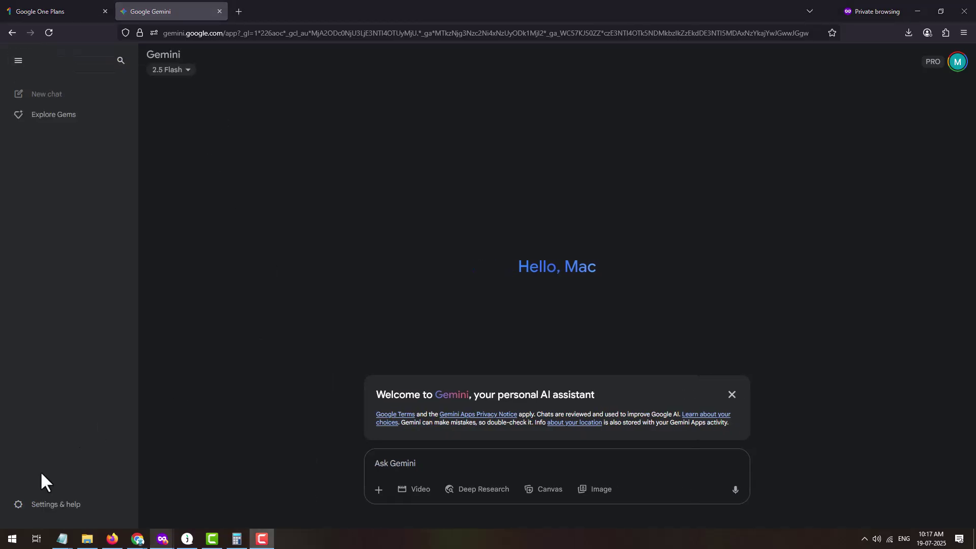
pyautogui.click(42, 505)
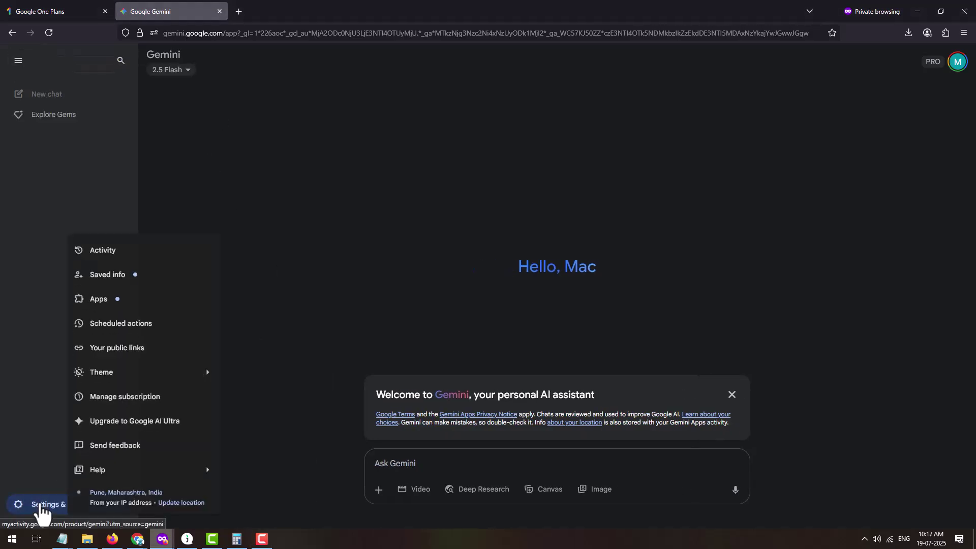
pyautogui.click(193, 397)
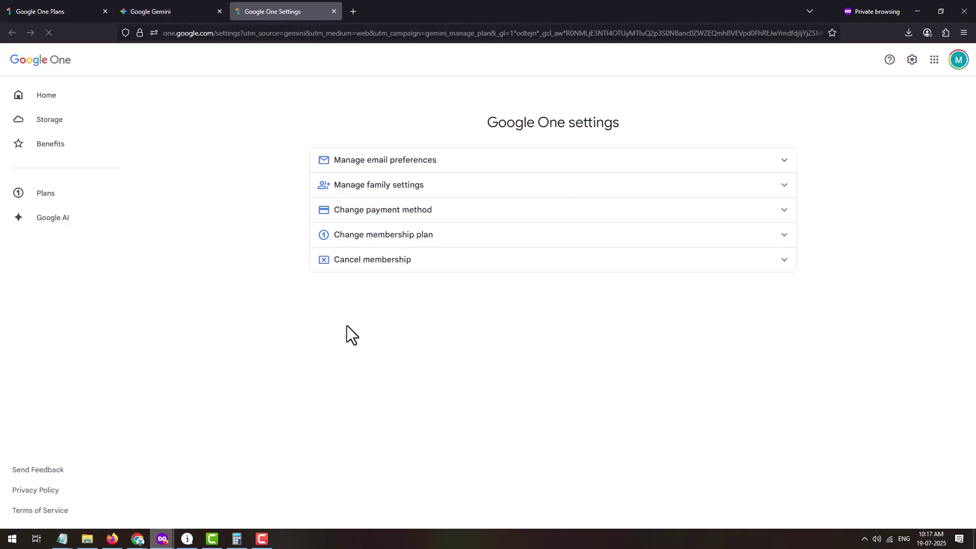
# Expand Change payment method and open Manage to reach the Google Play subscriptions list
pyautogui.click(789, 213)
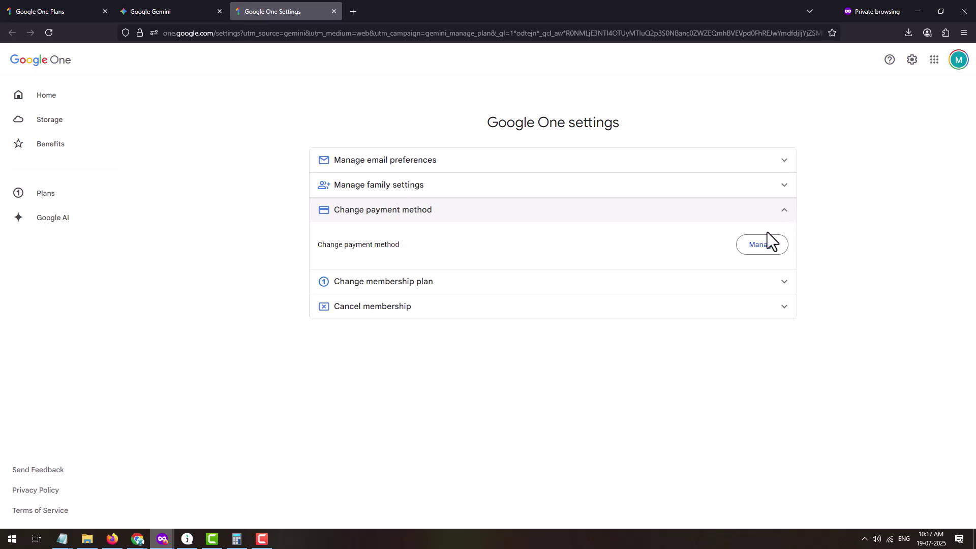
pyautogui.click(762, 249)
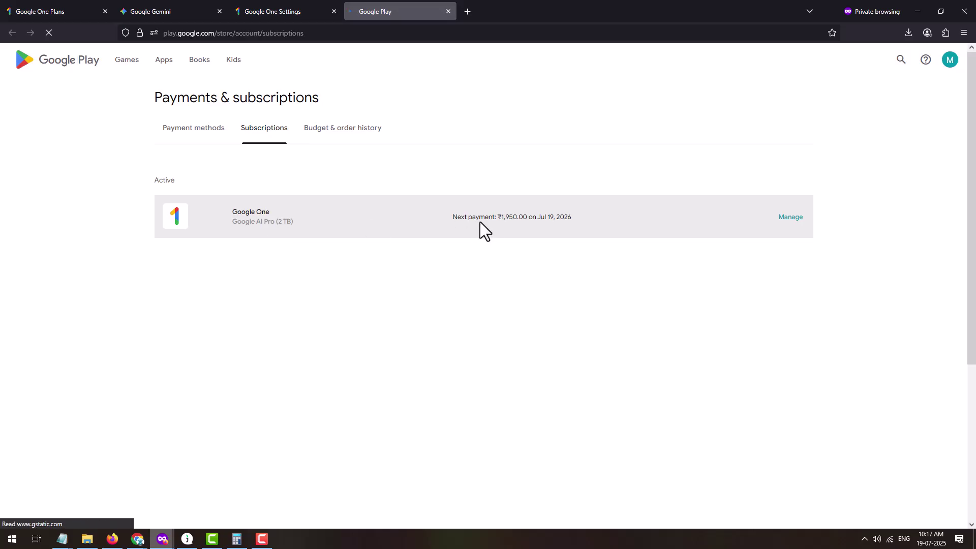
# Cancel the Google One AI Pro (2 TB) subscription, citing cost-related reasons, so it ends Jul 19, 2026
pyautogui.tripleClick(563, 217)
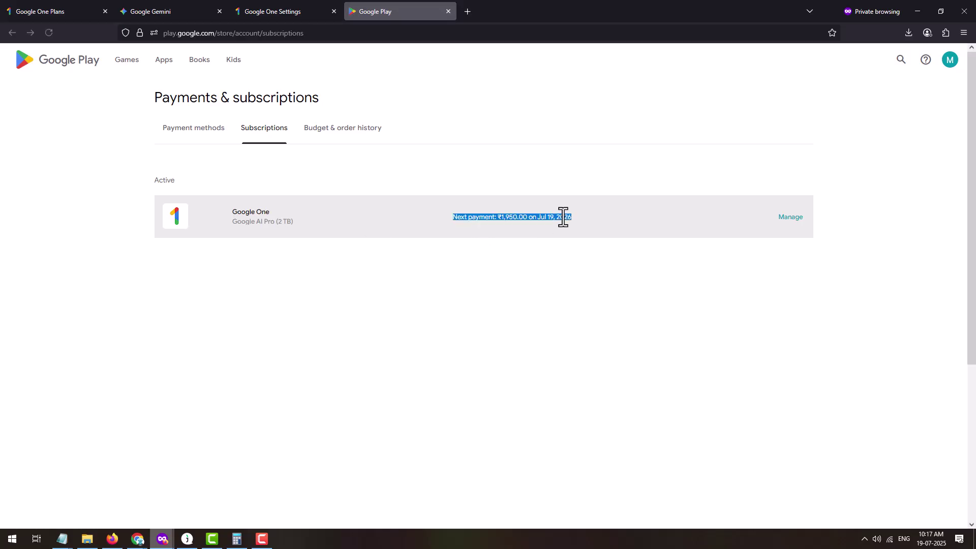
pyautogui.click(461, 273)
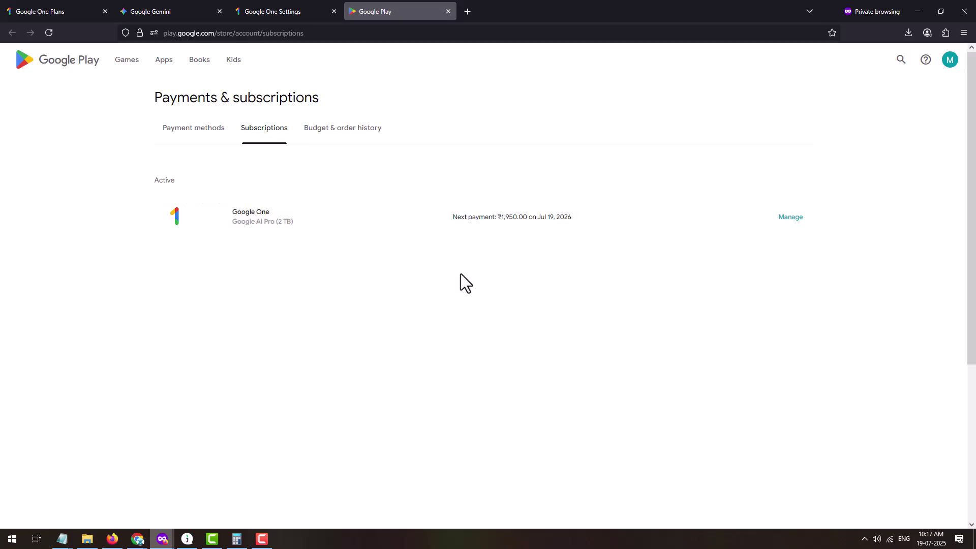
pyautogui.click(789, 219)
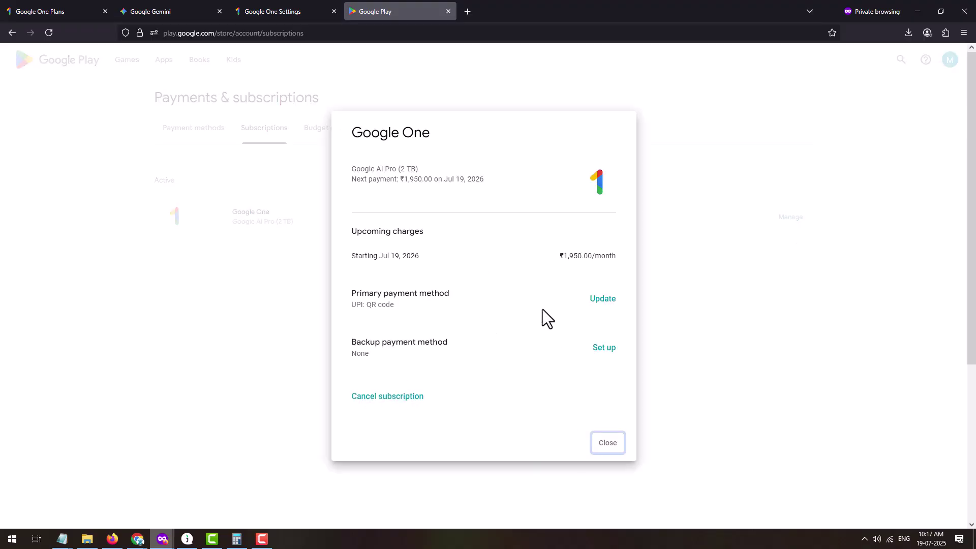
pyautogui.click(385, 401)
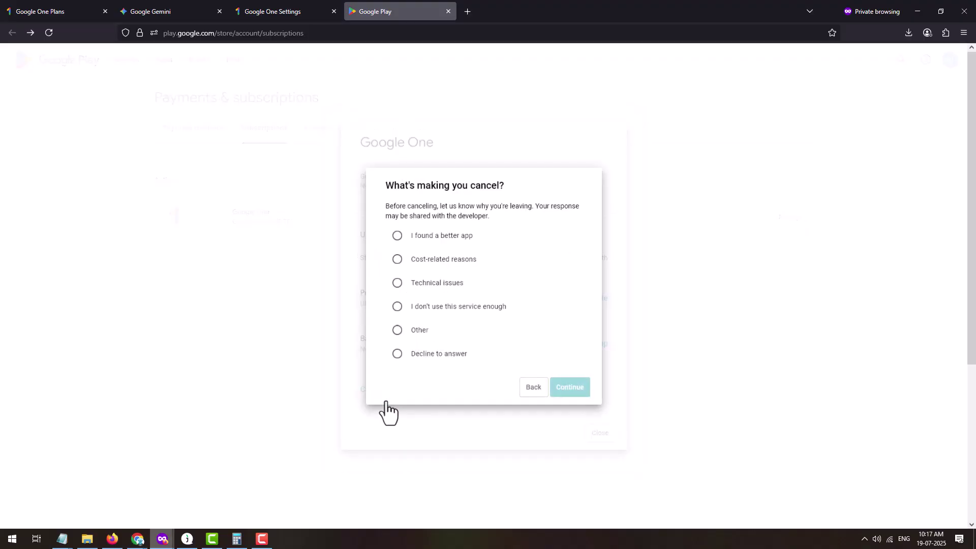
pyautogui.click(455, 257)
pyautogui.click(565, 389)
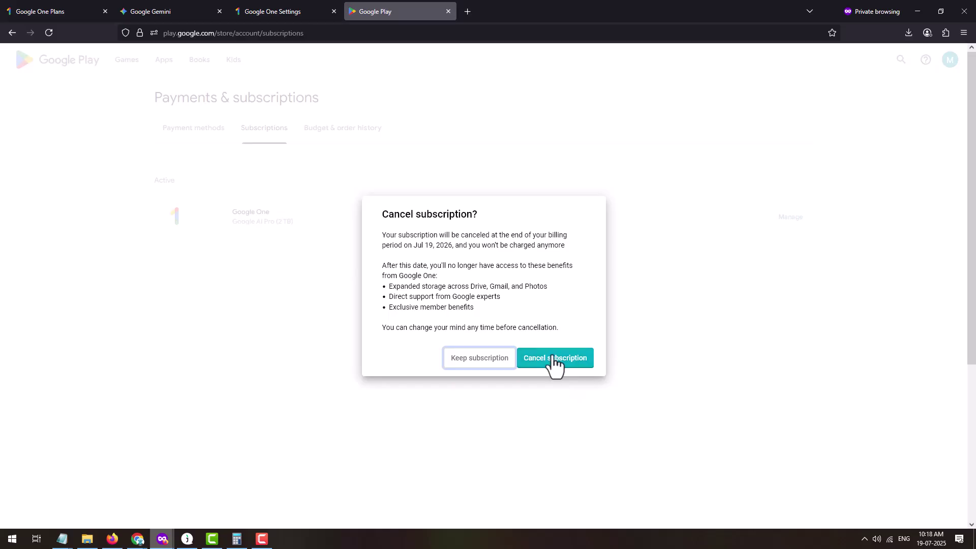
pyautogui.click(553, 356)
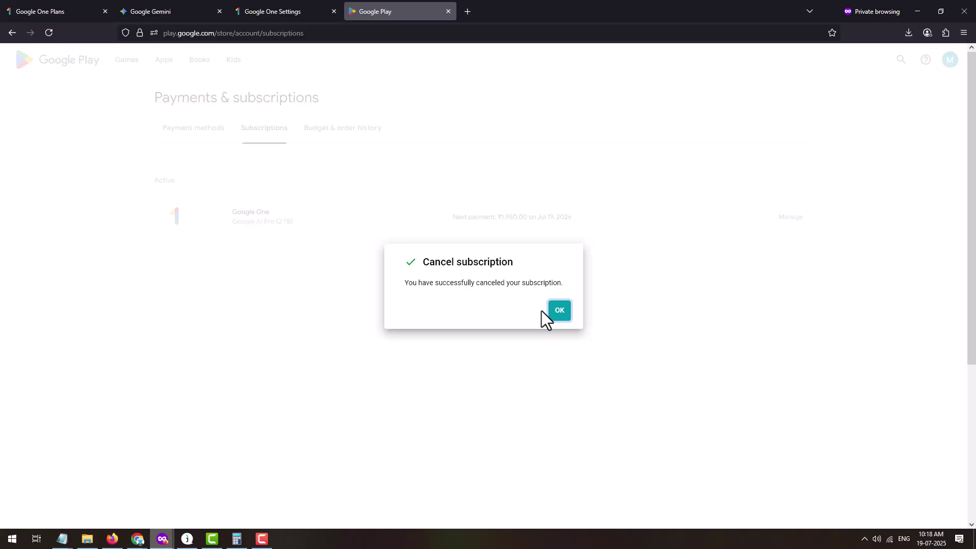
pyautogui.click(551, 311)
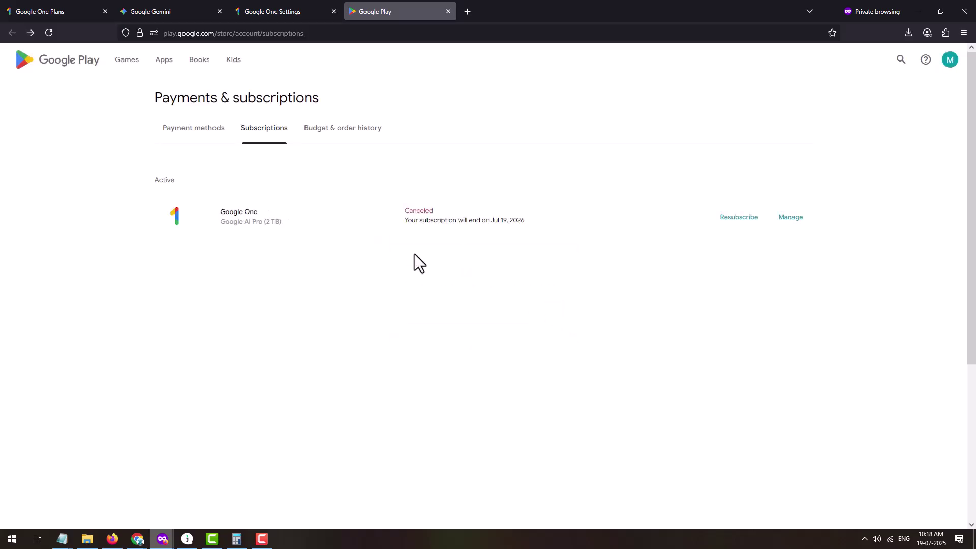
# Confirm the subscription shows canceled with its end date, then close the Google Play and Google One tabs
pyautogui.click(481, 272)
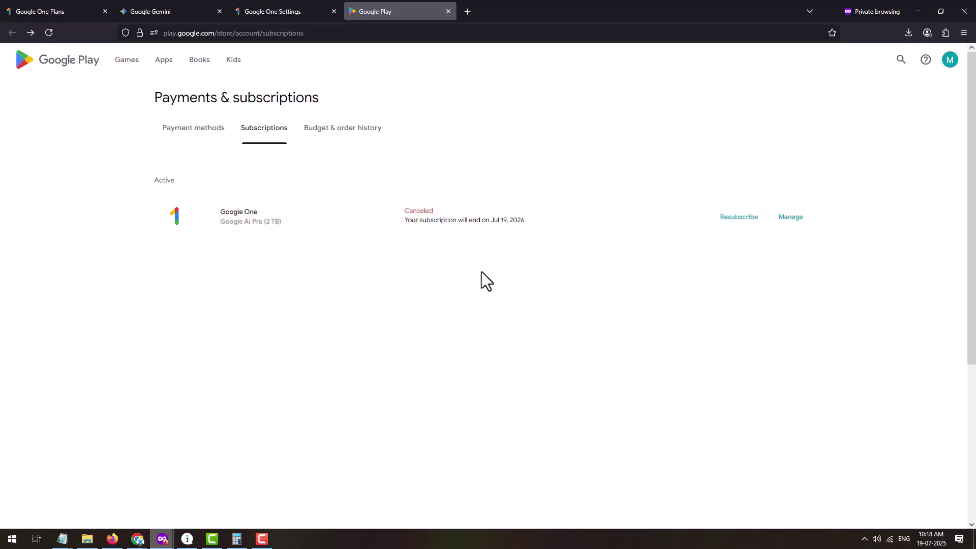
pyautogui.doubleClick(415, 220)
pyautogui.click(409, 292)
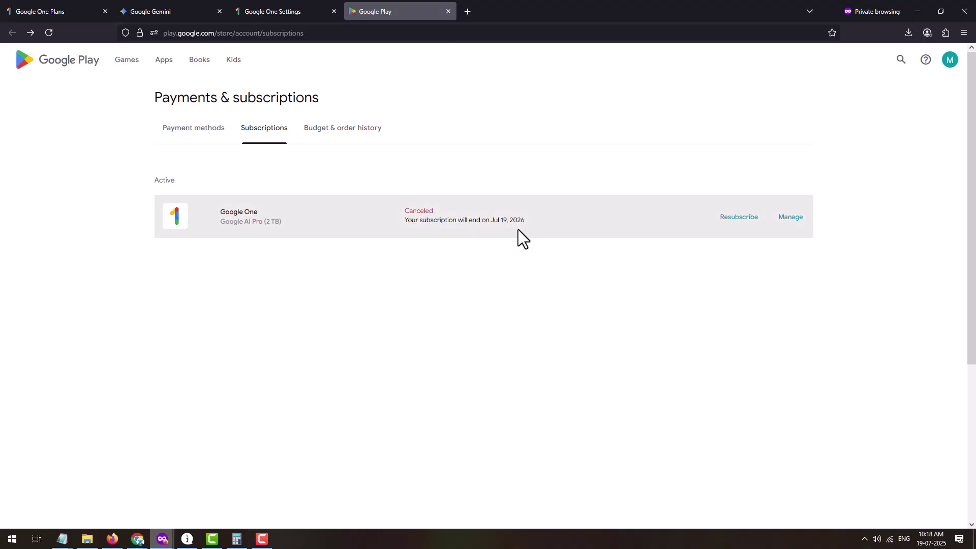
pyautogui.click(793, 222)
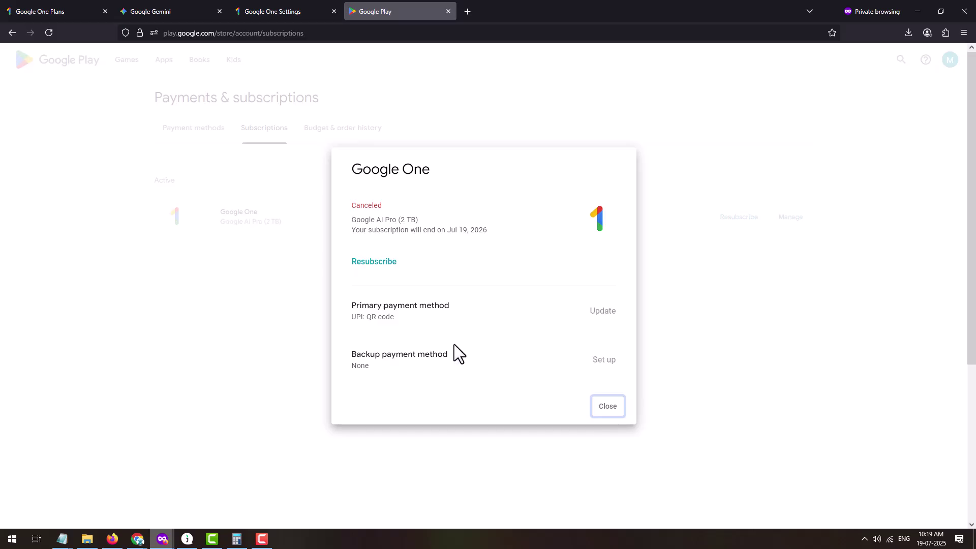
pyautogui.click(612, 408)
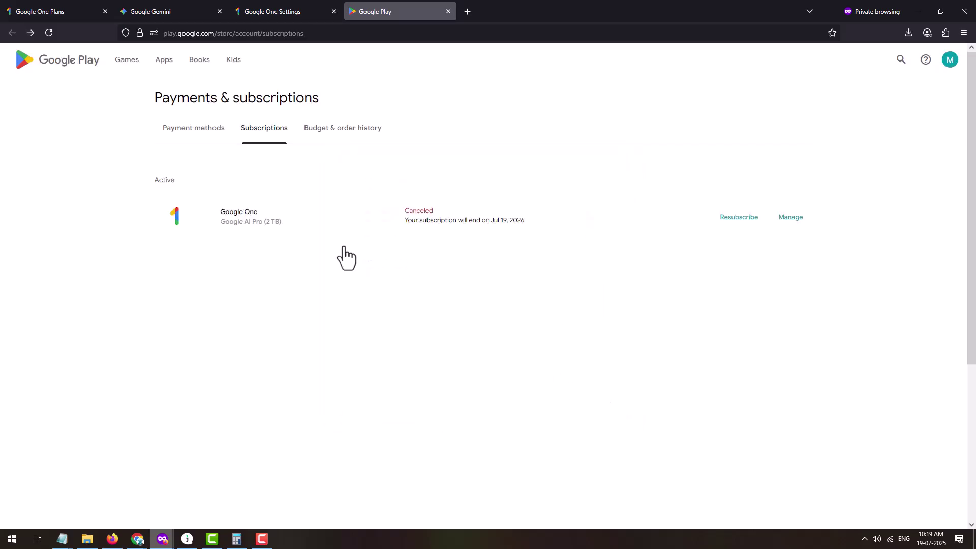
pyautogui.click(448, 11)
pyautogui.click(333, 11)
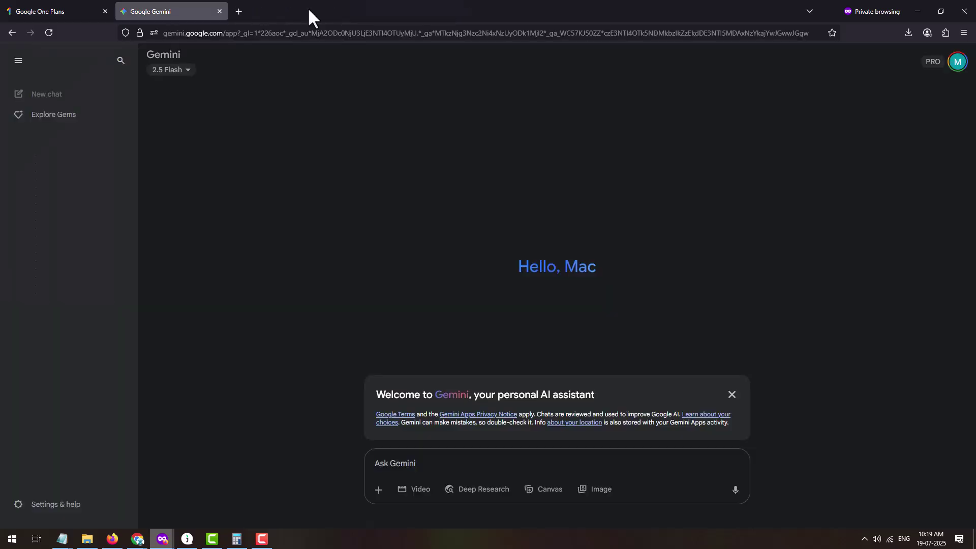